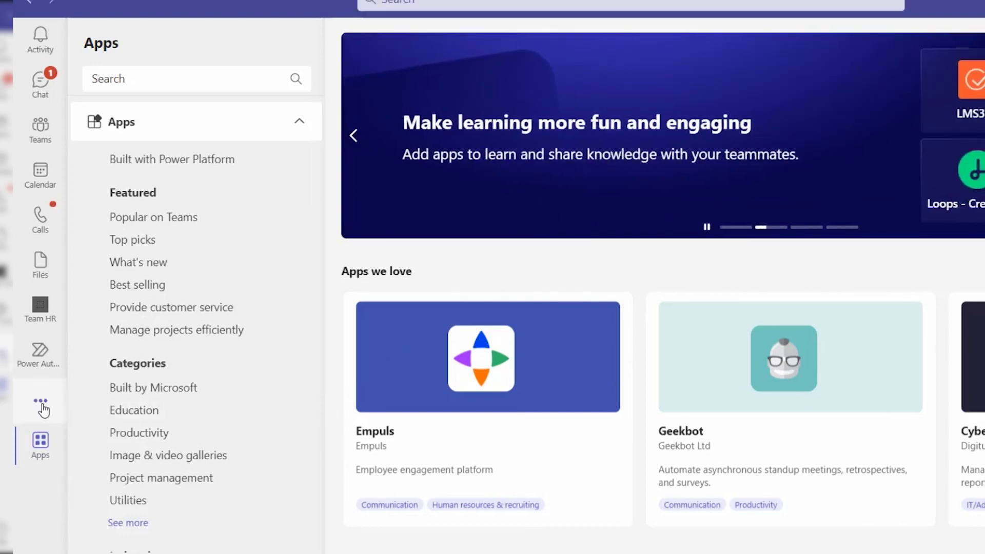
# Step: Add the Approvals app from the more-apps list and open it
pyautogui.click(41, 407)
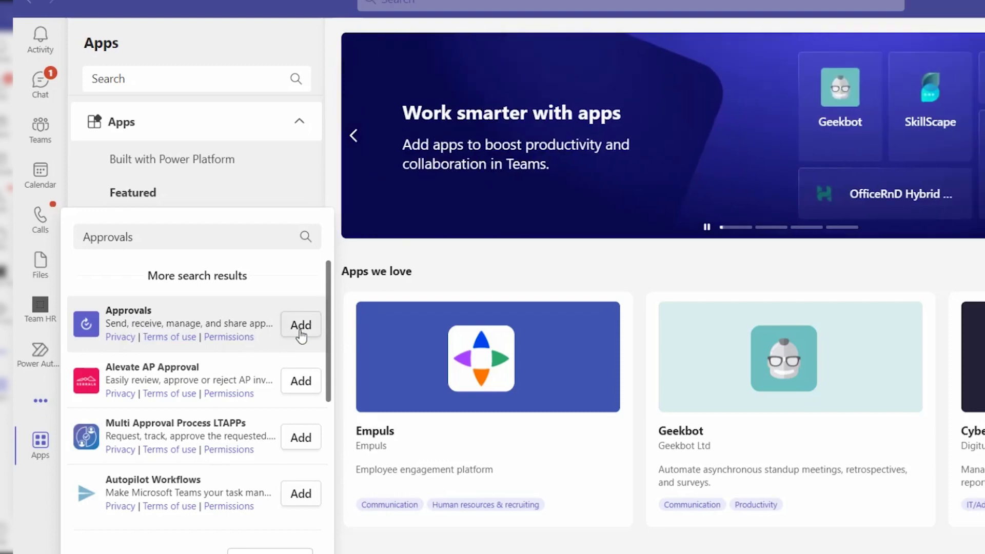
pyautogui.click(301, 332)
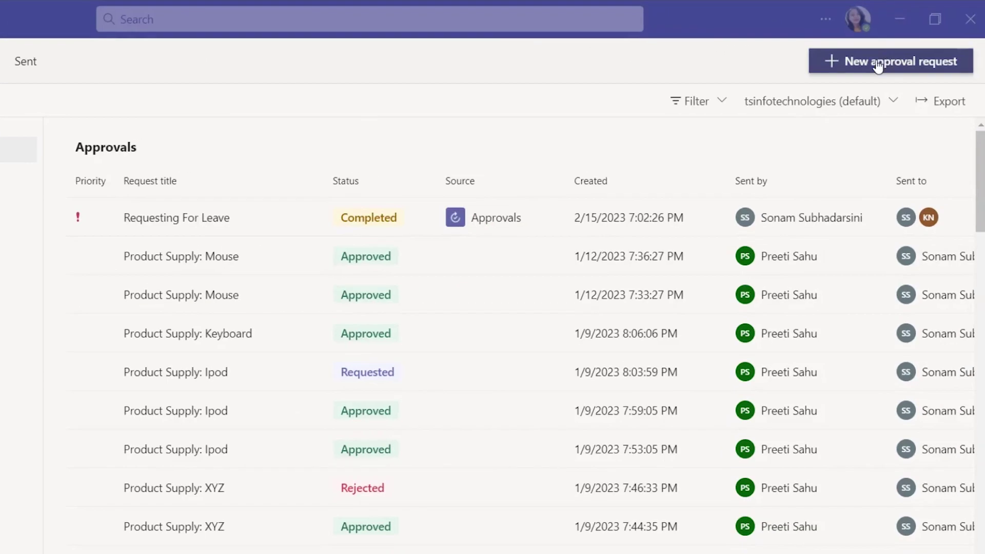
# Step: Start a new Basic approval request named 'Requesting for WFH'
pyautogui.click(879, 65)
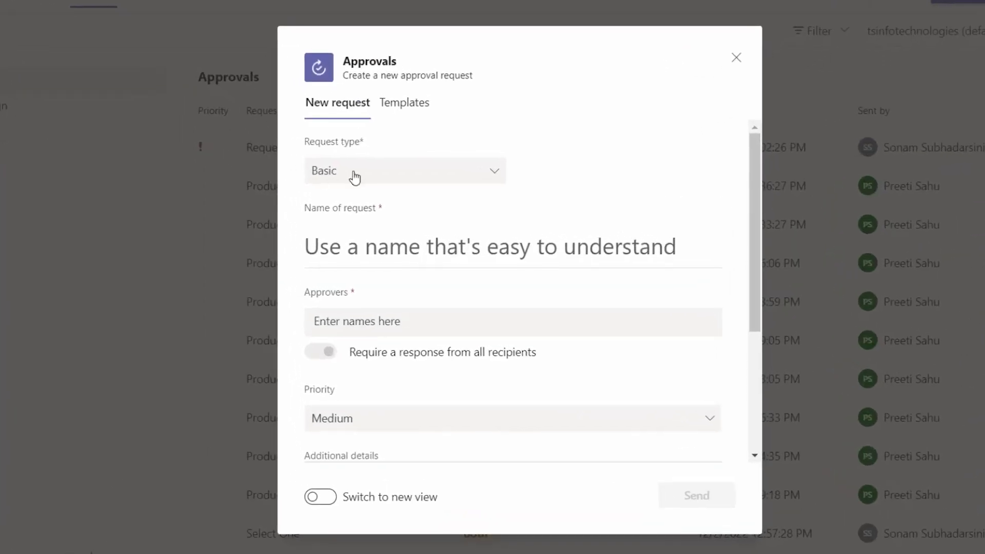
pyautogui.click(378, 174)
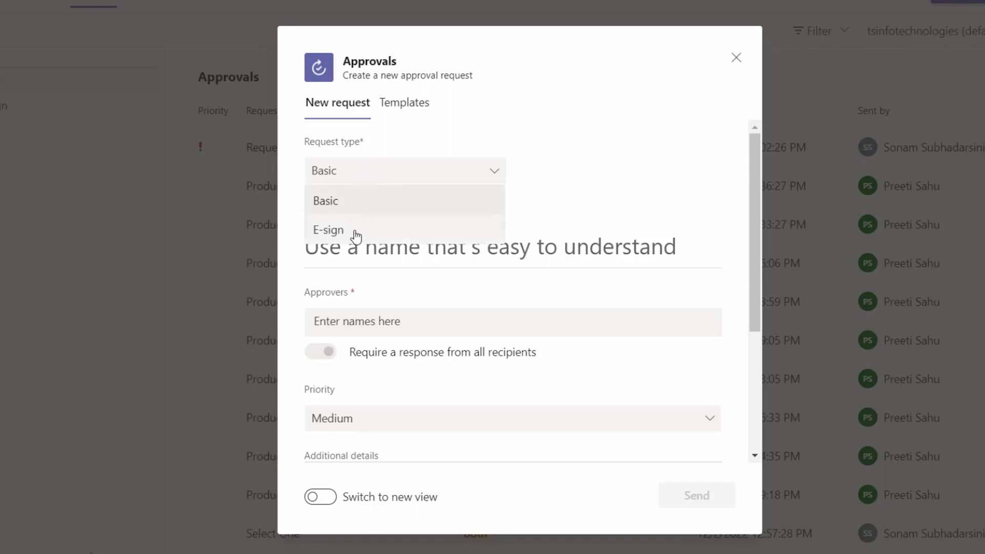
pyautogui.click(352, 201)
pyautogui.click(358, 177)
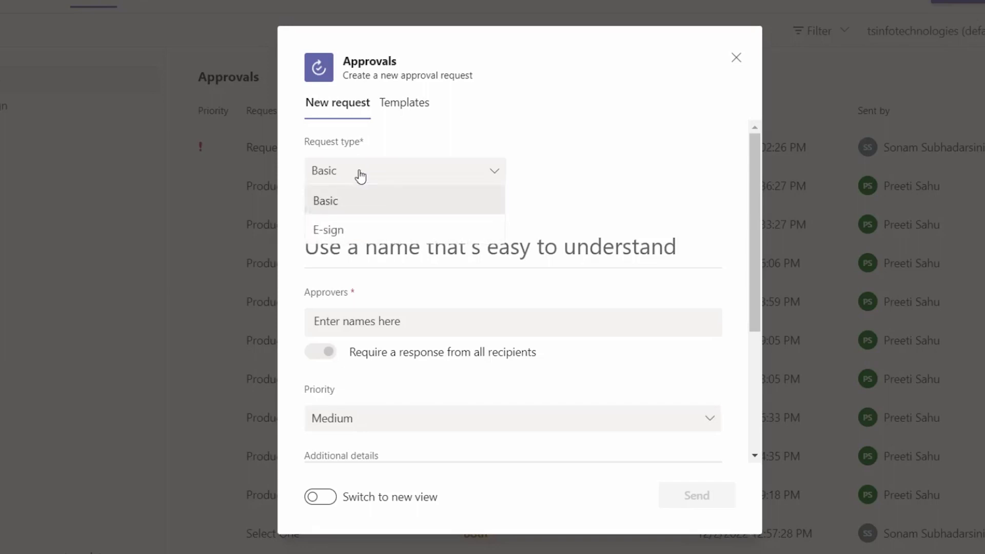
pyautogui.click(361, 260)
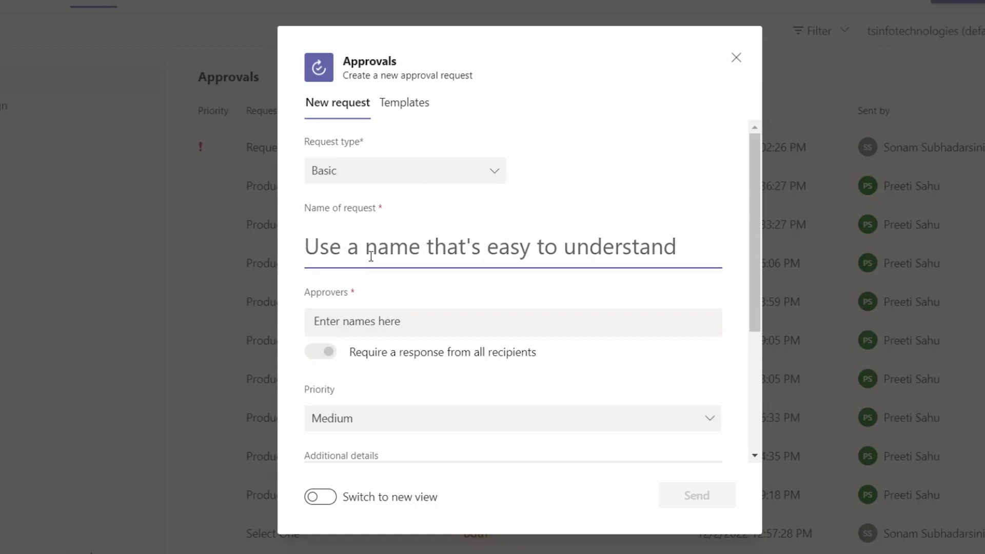
pyautogui.write('Requesting for WFH')
# Step: Add the two approvers and keep responses required from all recipients
pyautogui.click(348, 317)
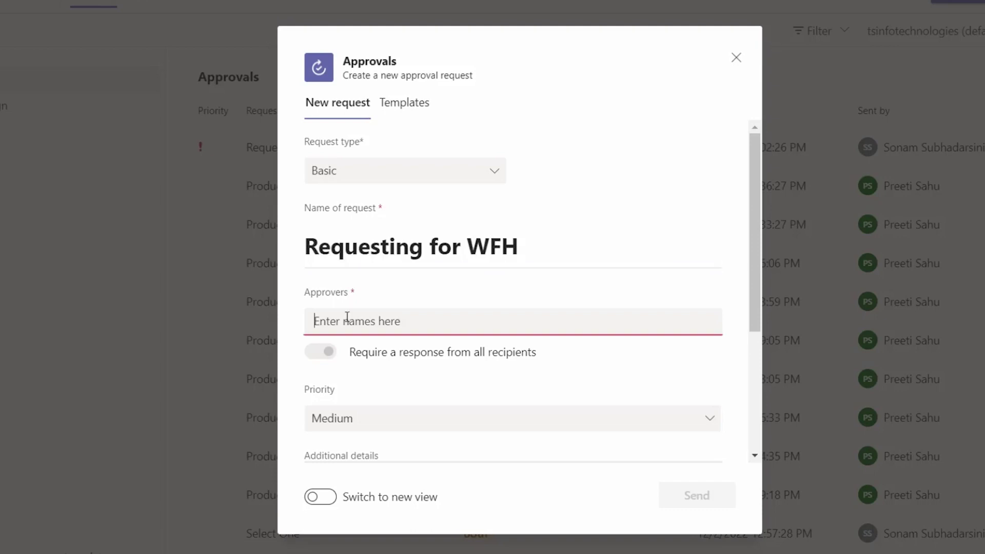
pyautogui.scroll(-3, 329, 342)
pyautogui.scroll(3, 359, 266)
pyautogui.write('Use')
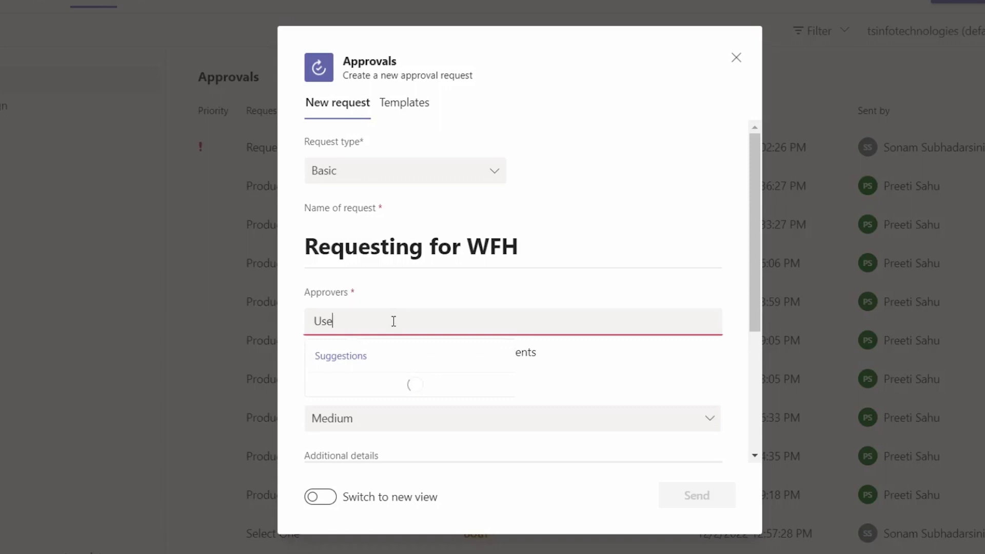
pyautogui.write('r1, ')
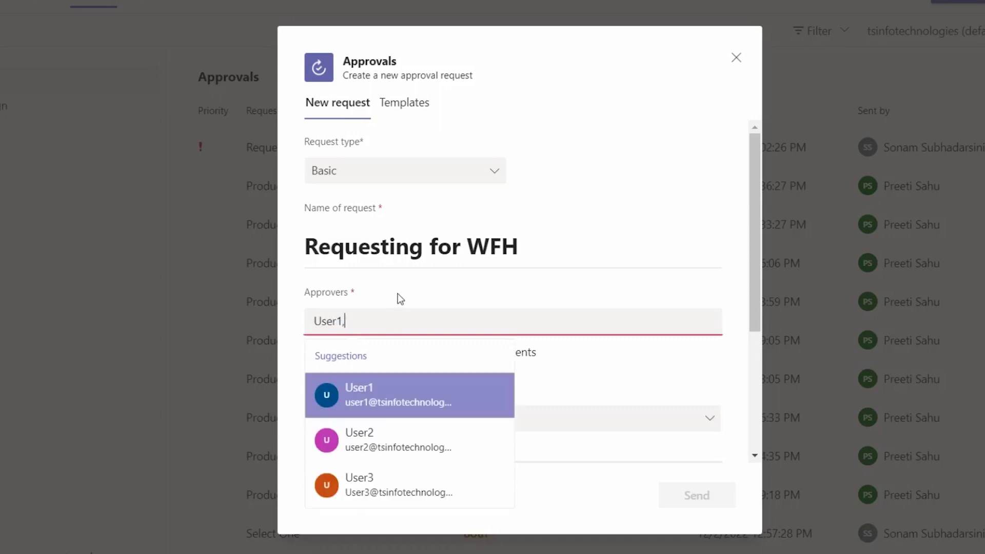
pyautogui.write('Sonam')
pyautogui.press('Return')
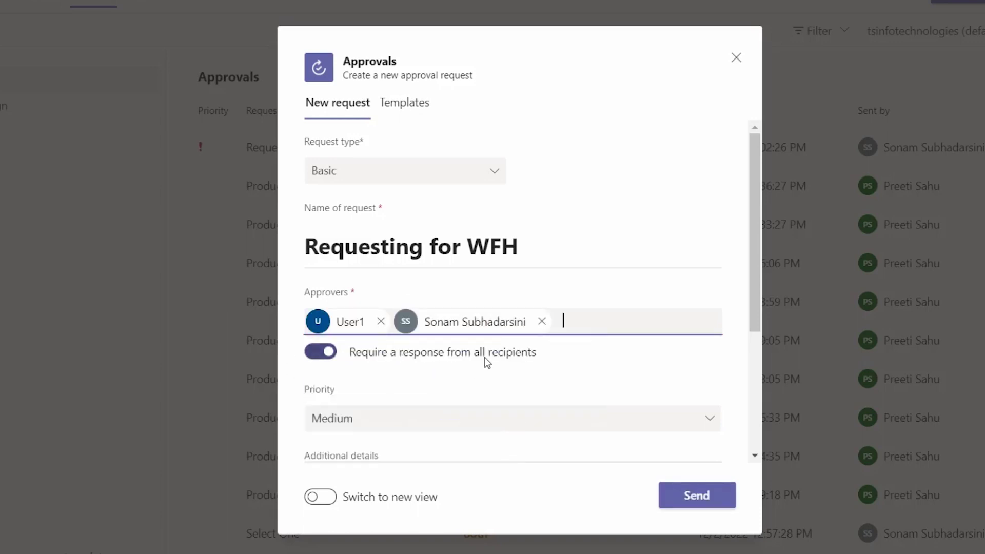
pyautogui.click(332, 356)
pyautogui.click(333, 359)
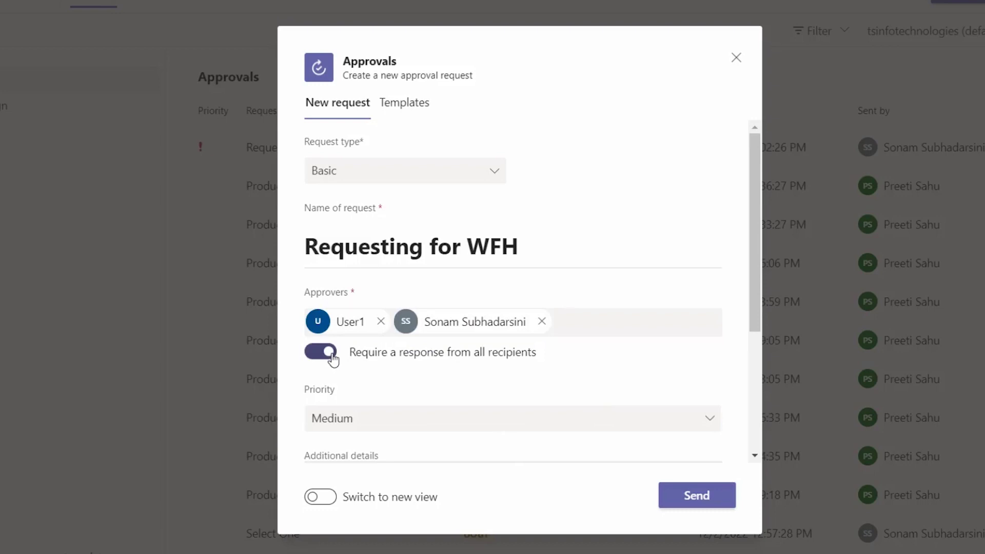
pyautogui.click(332, 359)
pyautogui.click(333, 359)
pyautogui.scroll(-3, 417, 368)
# Step: Set priority to Important and enter the work-from-home reason ending in Thanks as additional details
pyautogui.click(417, 200)
pyautogui.click(417, 200)
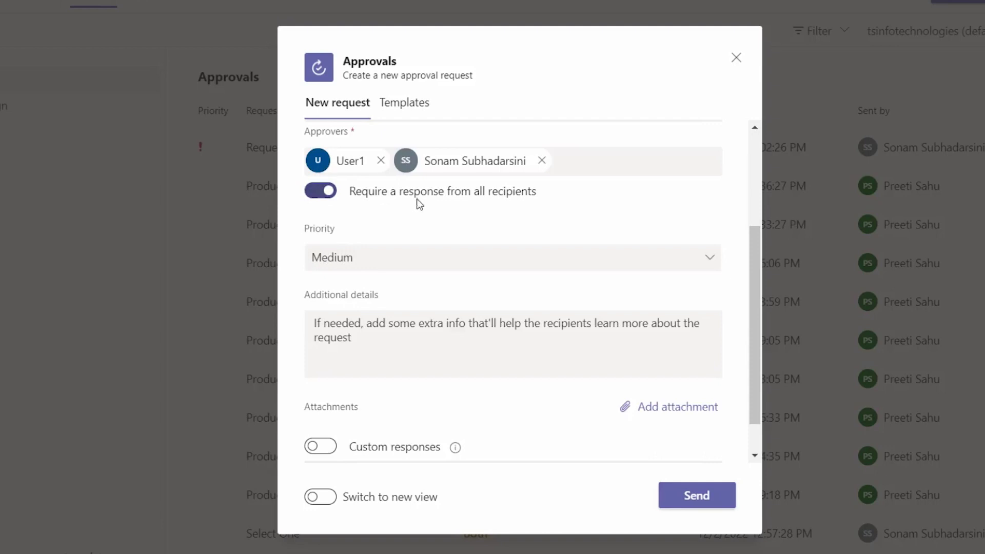
pyautogui.click(360, 263)
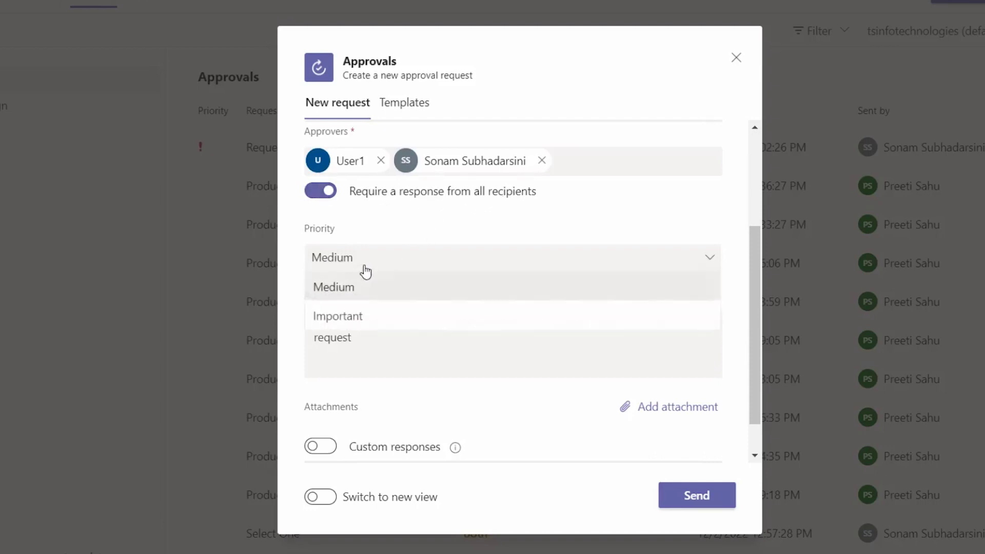
pyautogui.click(363, 321)
pyautogui.click(364, 335)
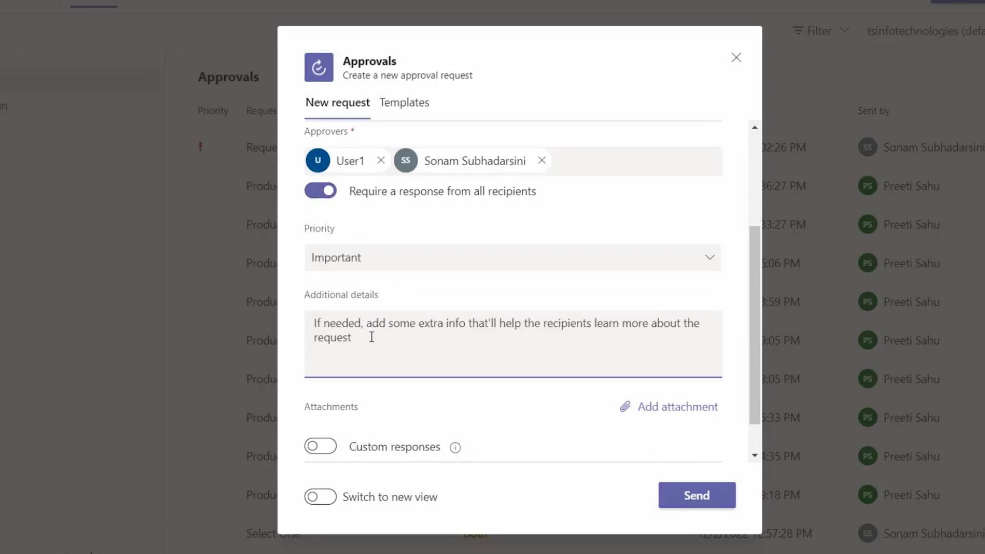
pyautogui.write('As there ')
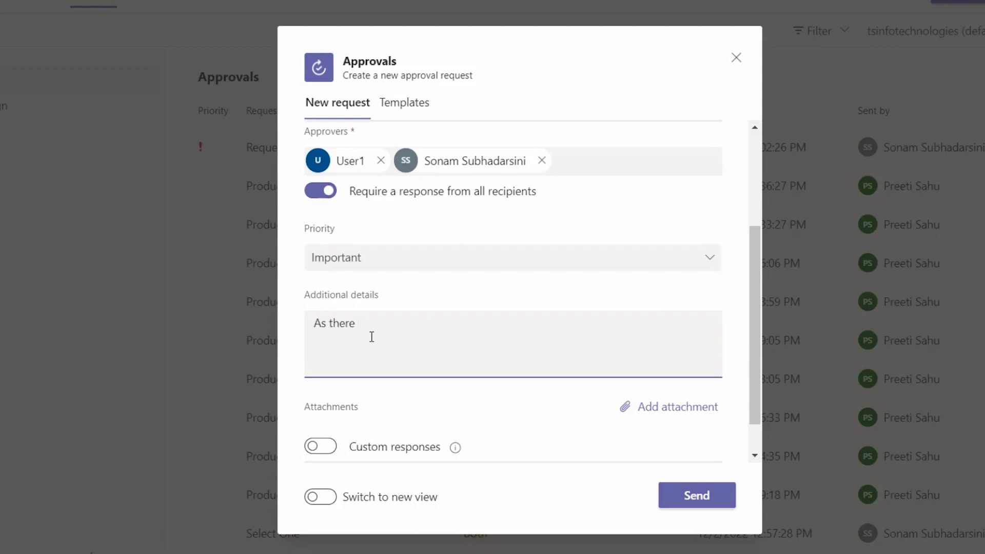
pyautogui.write("is some persomnal issues, I can't do Wor")
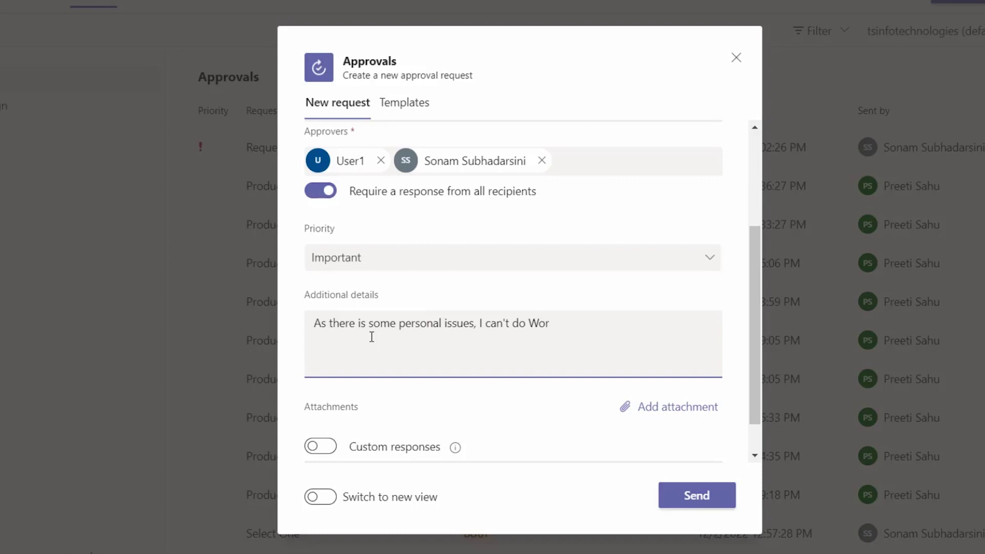
pyautogui.write('k from office. Kindly,')
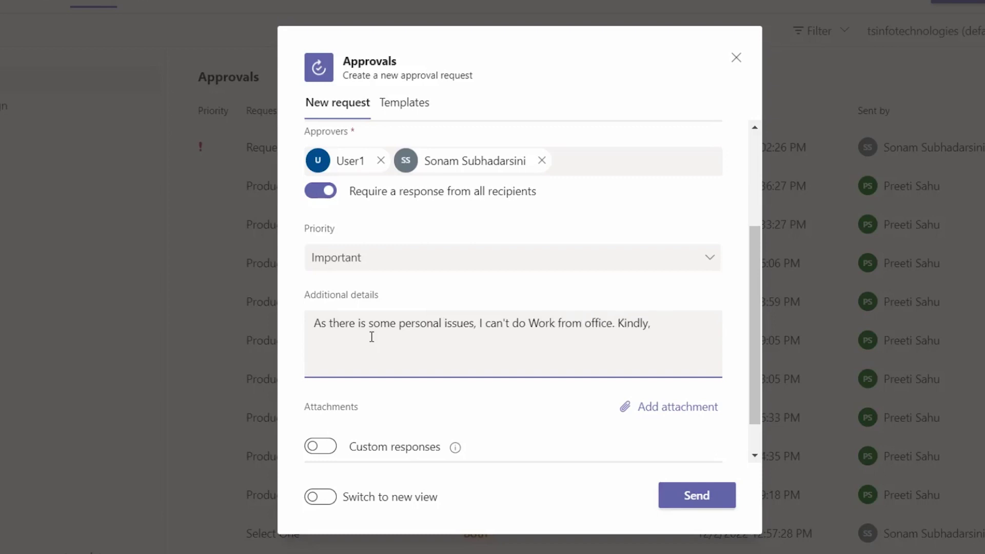
pyautogui.write(' accept my request for work from home')
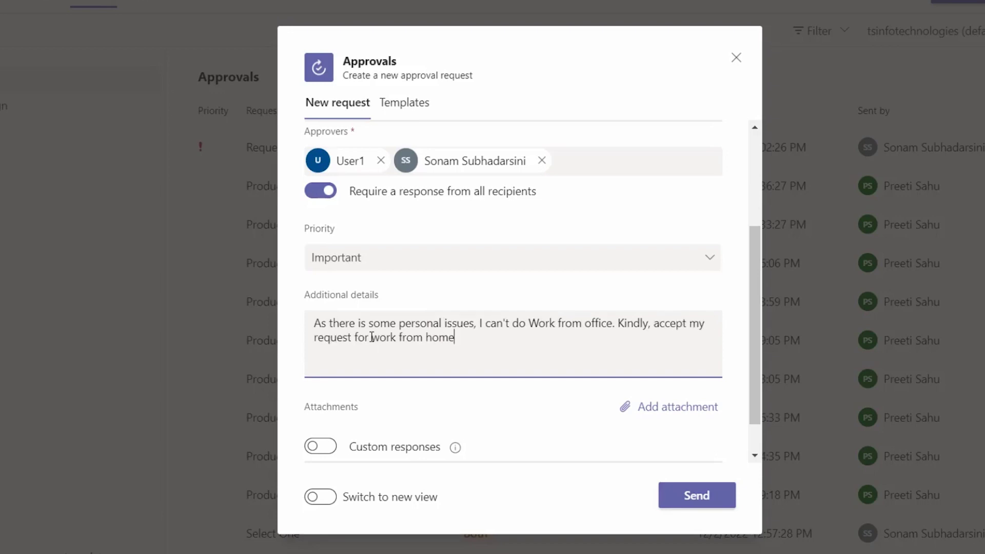
pyautogui.write('Thanks')
# Step: Leave custom responses off and send the request to the approvers
pyautogui.scroll(-1, 349, 379)
pyautogui.click(325, 409)
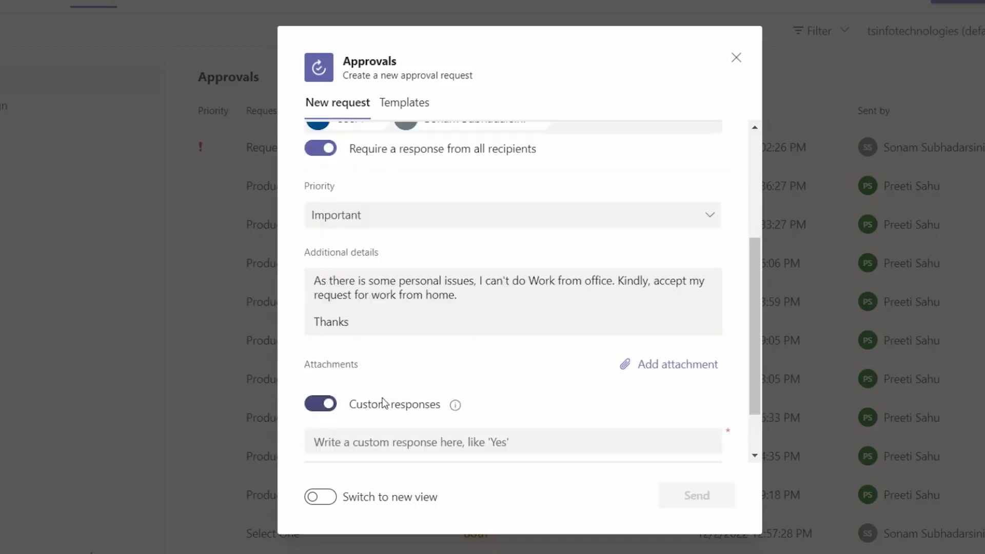
pyautogui.scroll(-2, 439, 384)
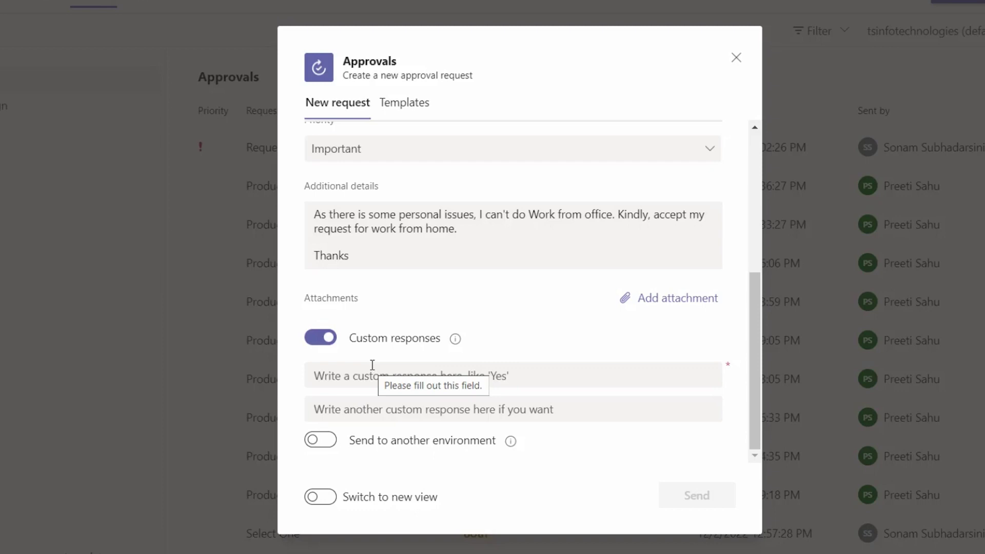
pyautogui.click(367, 389)
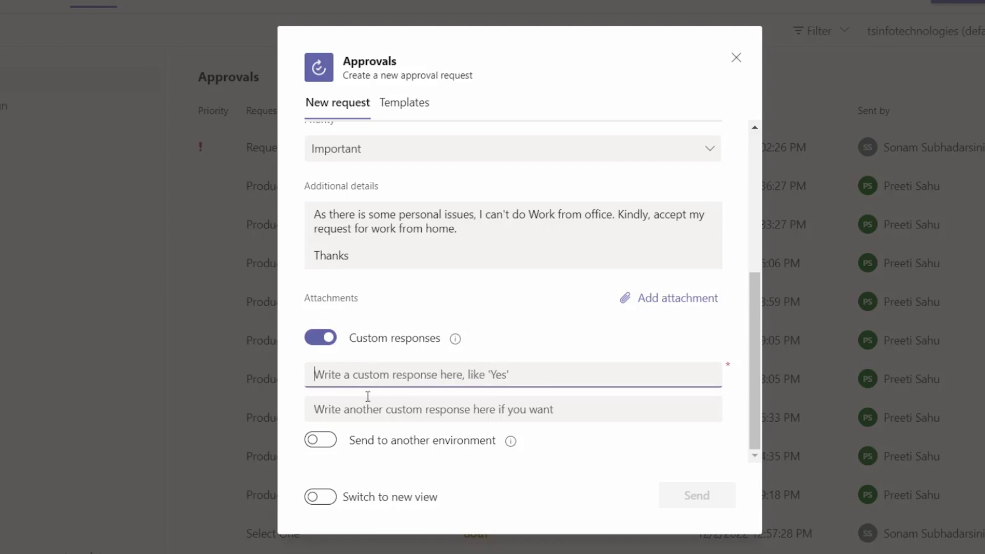
pyautogui.click(363, 337)
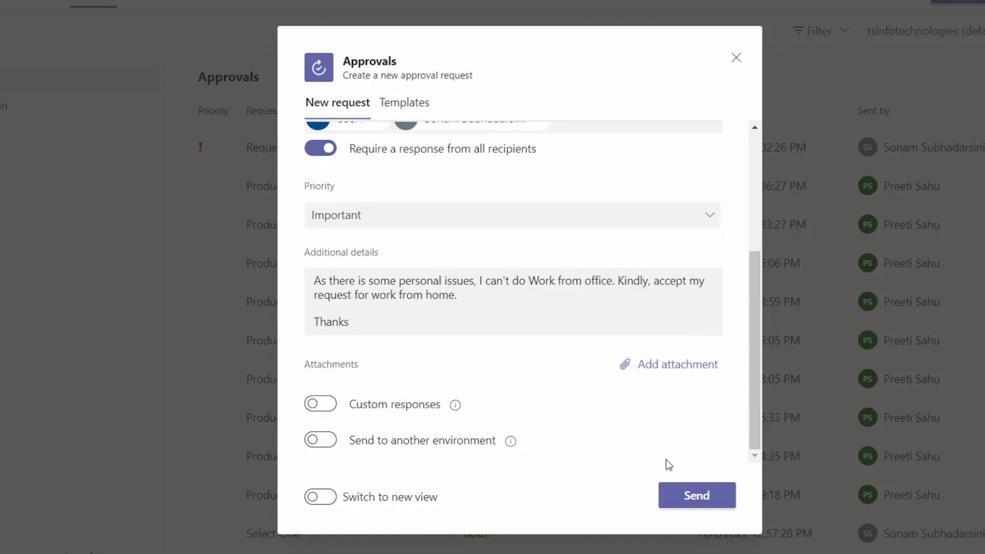
pyautogui.click(696, 501)
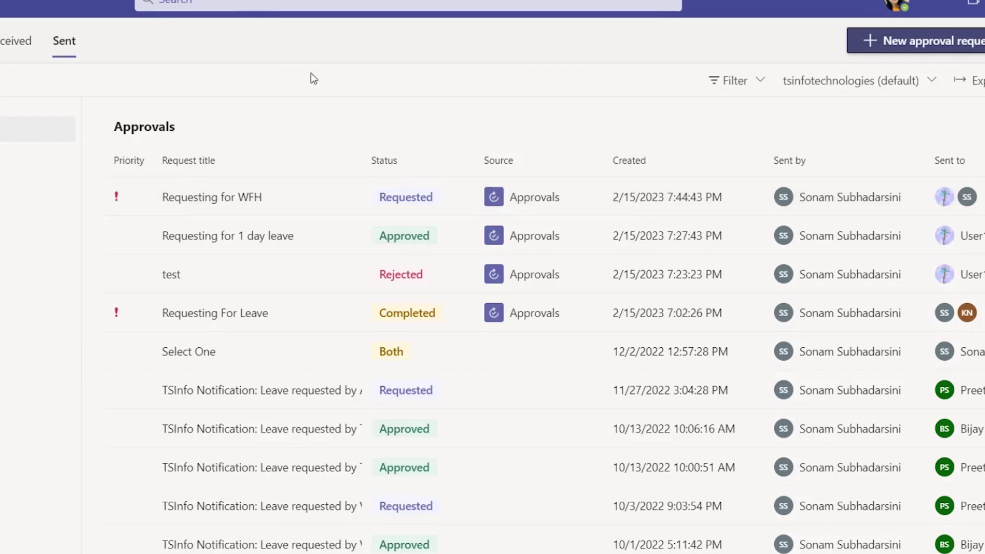
# Step: Open the Requesting for WFH request and approve it with the comment 'Ok request accepted'
pyautogui.click(347, 206)
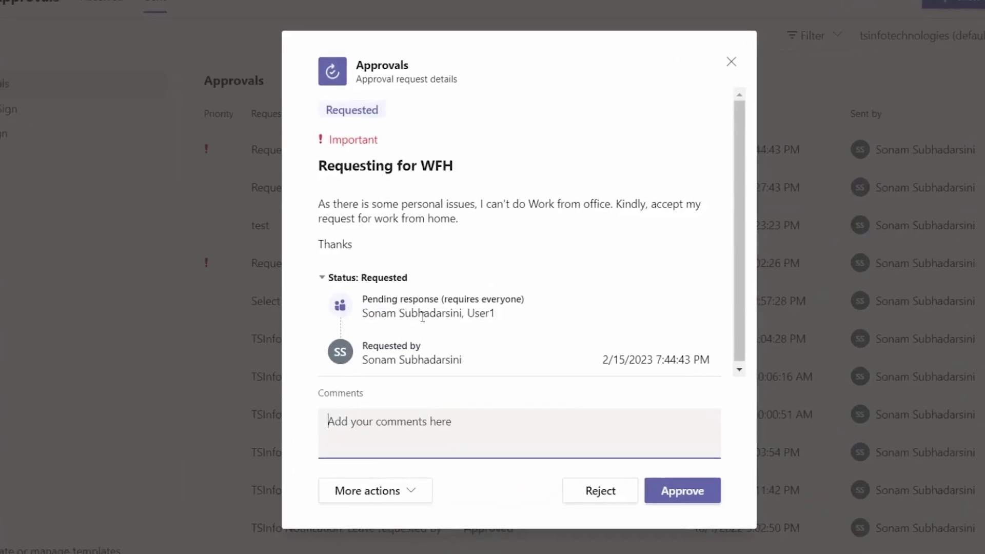
pyautogui.scroll(-1, 394, 306)
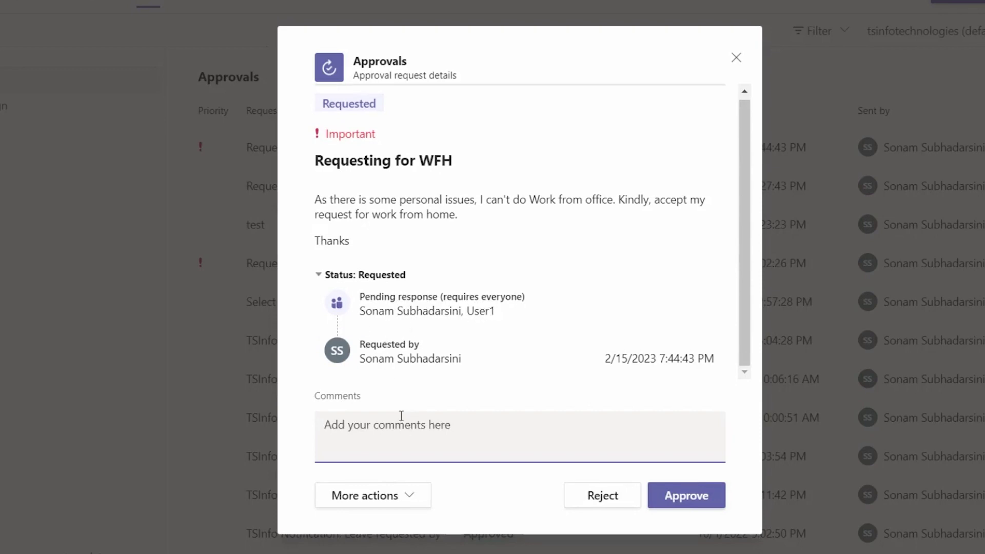
pyautogui.moveTo(472, 362); pyautogui.dragTo(376, 370)
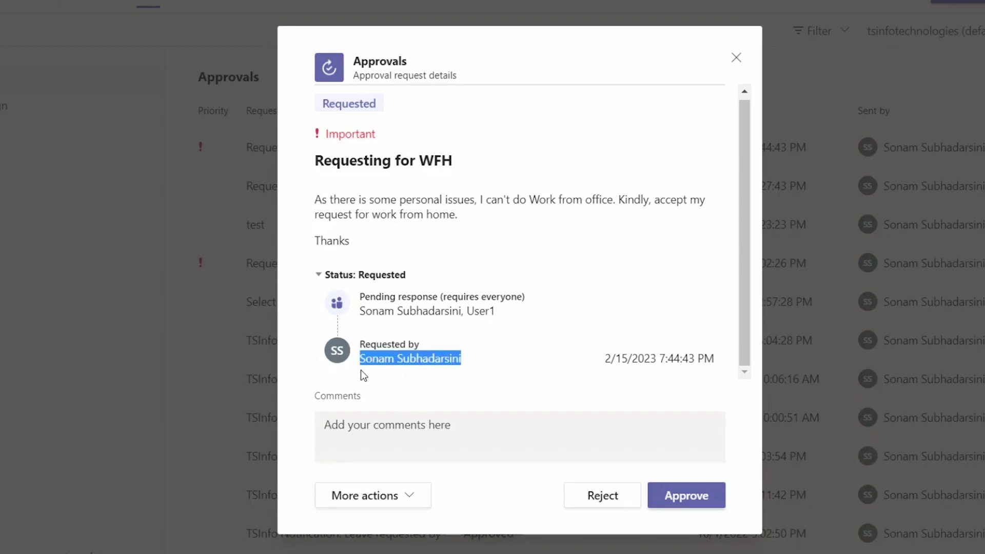
pyautogui.click(376, 418)
pyautogui.write('Ok ')
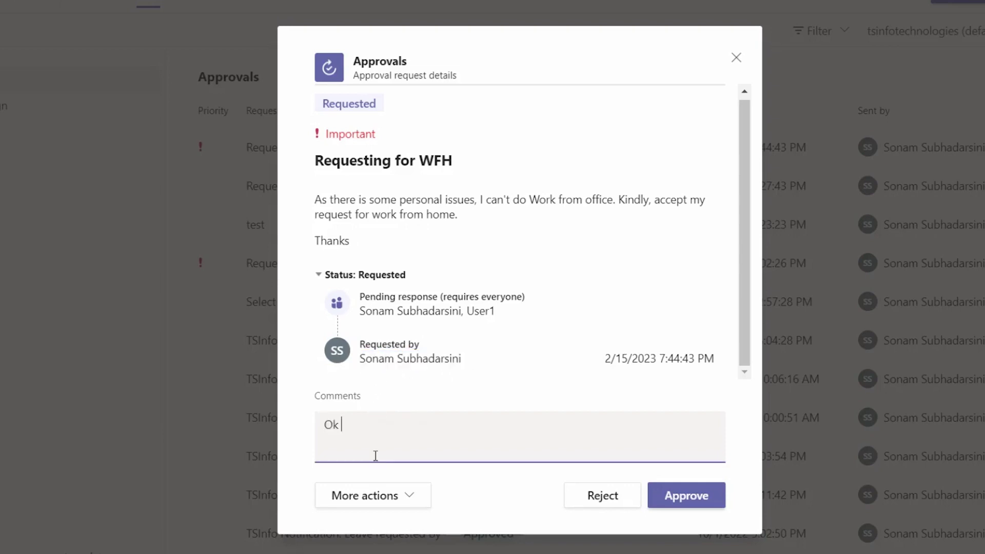
pyautogui.write('request accepted')
pyautogui.click(674, 504)
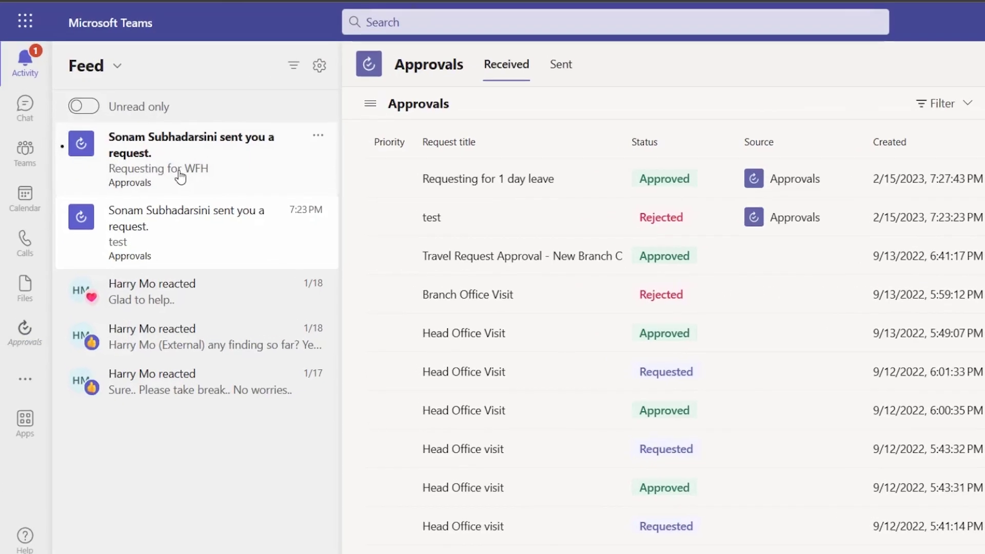
# Step: Open the Requesting for WFH request from the Activity feed notification and review its explanation
pyautogui.click(223, 159)
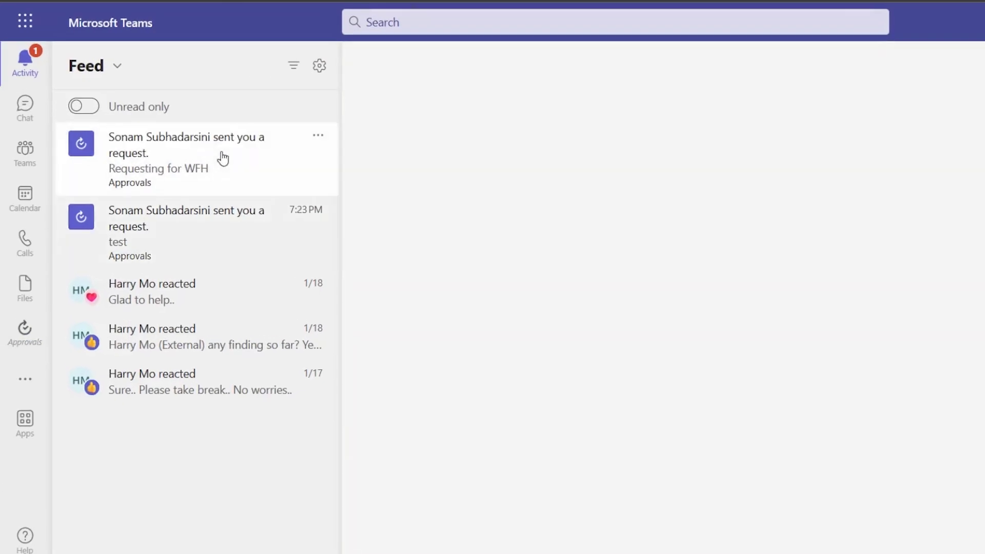
pyautogui.click(144, 173)
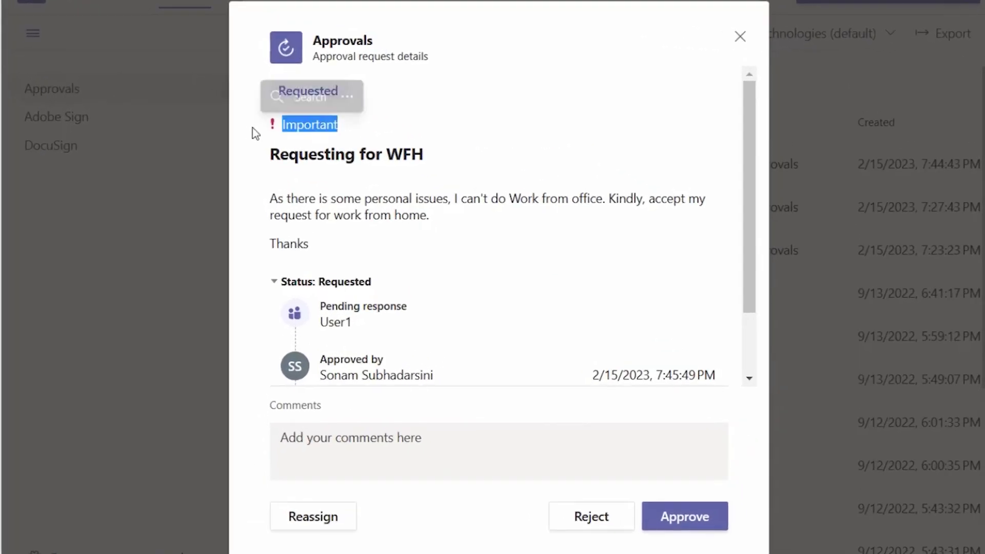
pyautogui.moveTo(431, 216); pyautogui.dragTo(272, 198)
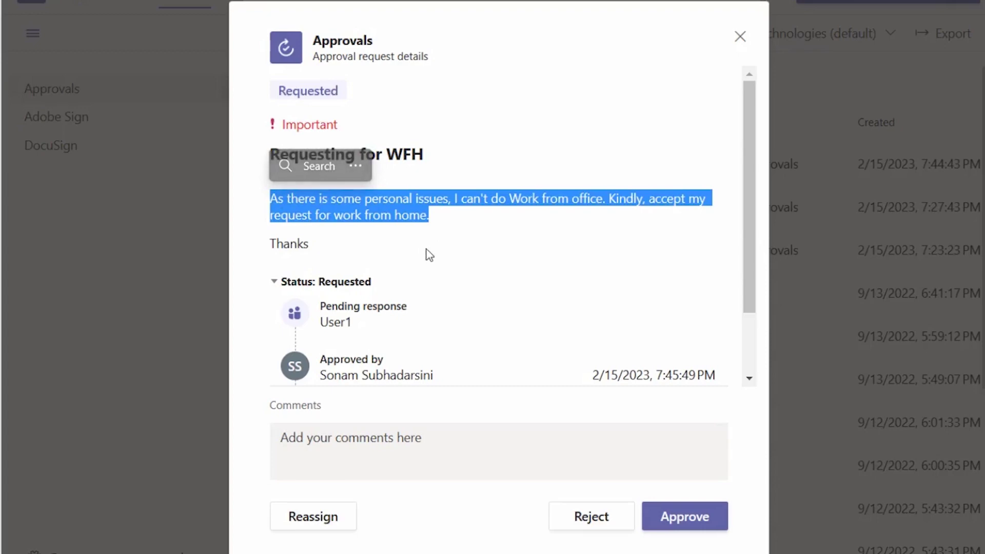
pyautogui.scroll(-2, 431, 256)
pyautogui.click(370, 443)
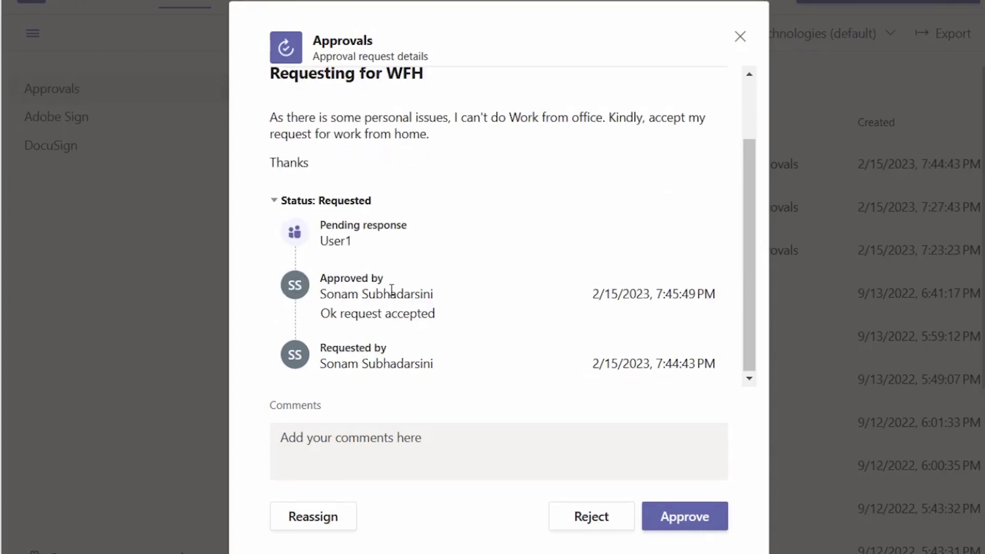
# Step: Approve the request with the comment 'Ok, u are approved for WFH'
pyautogui.click(341, 458)
pyautogui.write('Ok, request')
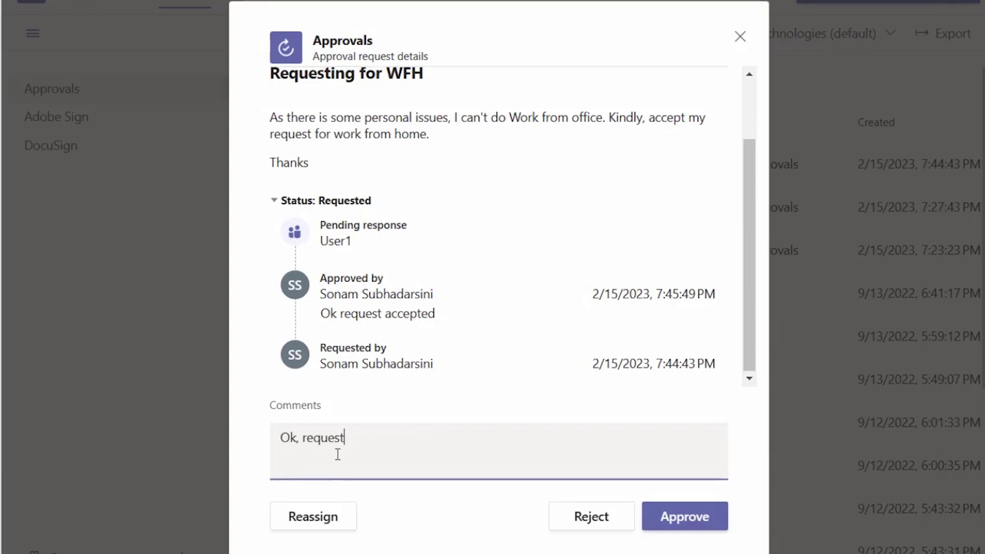
pyautogui.write(' approved for WF')
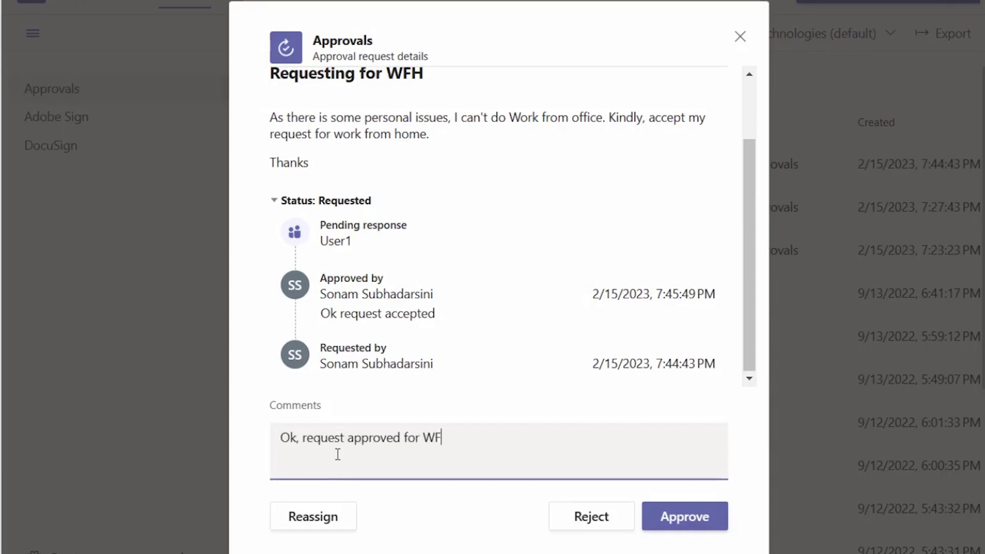
pyautogui.doubleClick(341, 439)
pyautogui.press('BackSpace')
pyautogui.write('u are')
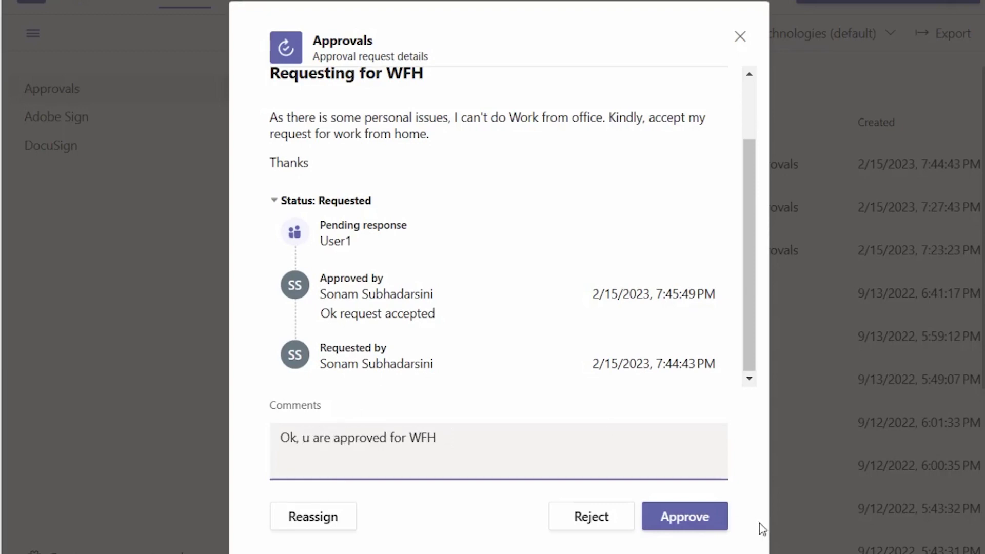
pyautogui.click(716, 517)
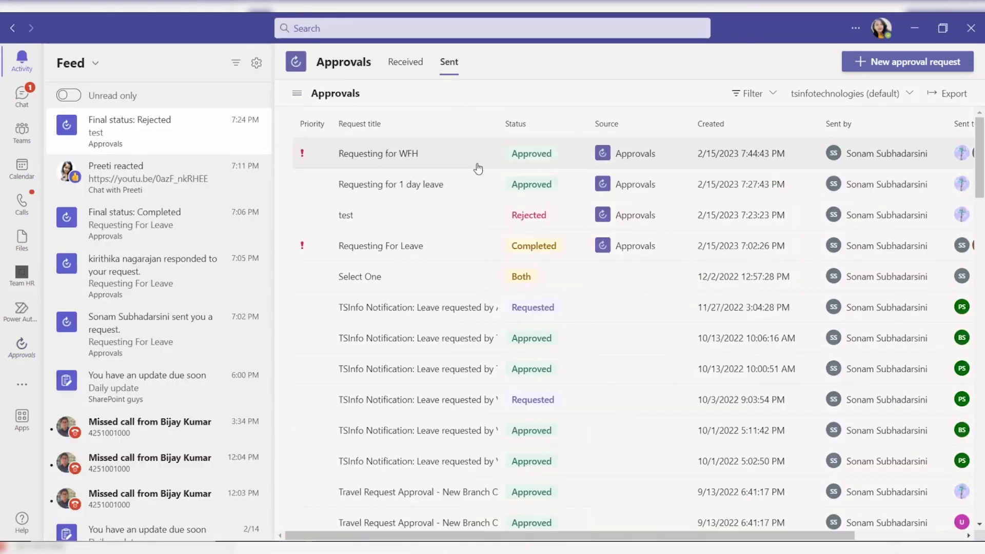
# Step: Open the approved Requesting for WFH details and review its title, explanation and Important flag
pyautogui.click(473, 164)
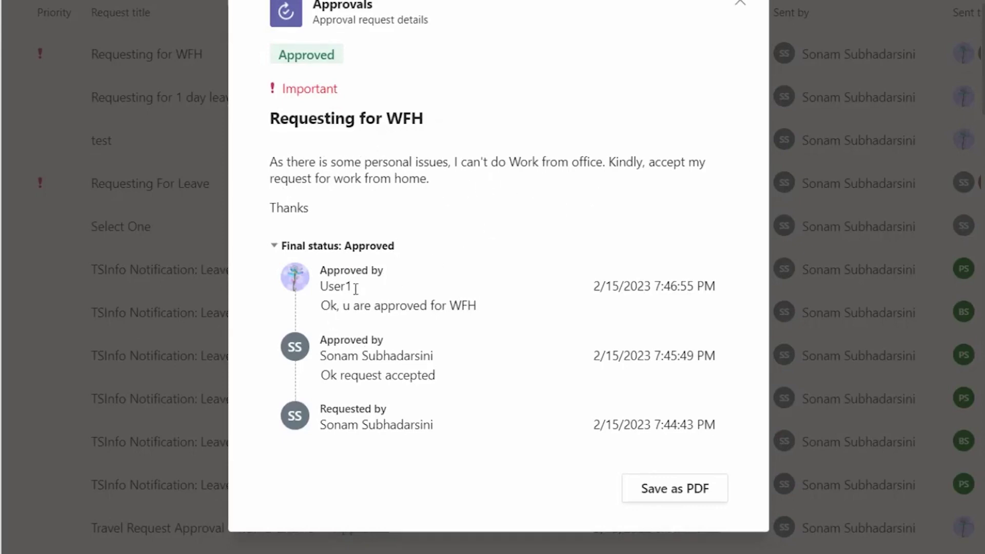
pyautogui.moveTo(438, 184); pyautogui.dragTo(238, 167)
pyautogui.click(347, 140)
pyautogui.moveTo(351, 90); pyautogui.dragTo(269, 94)
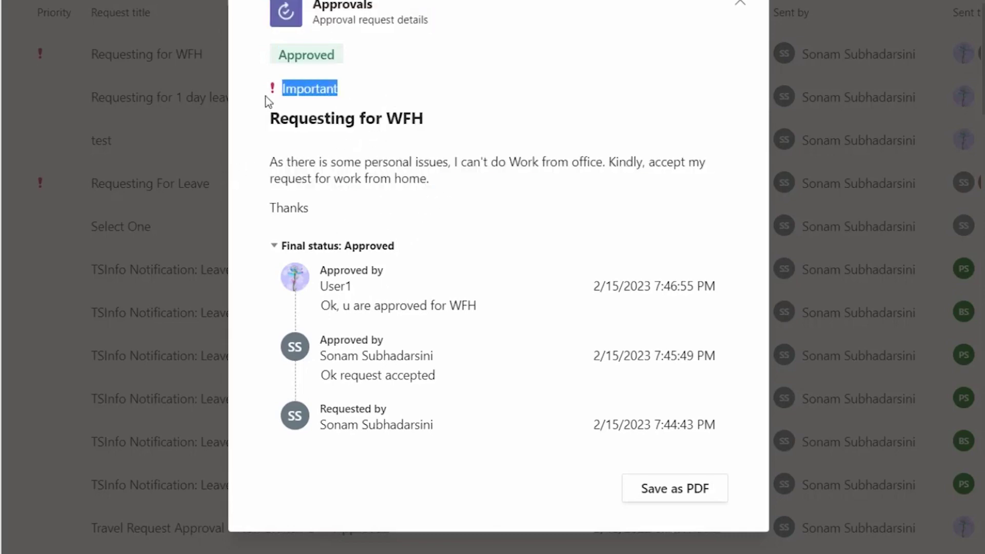
pyautogui.click(361, 269)
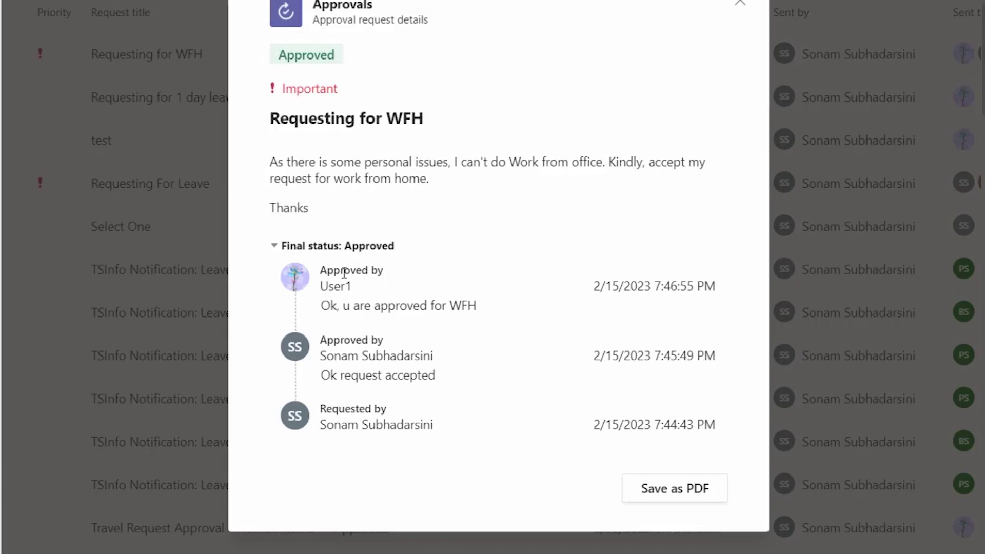
# Step: Review the final status history with both approvers' comments and save the details as PDF
pyautogui.click(391, 248)
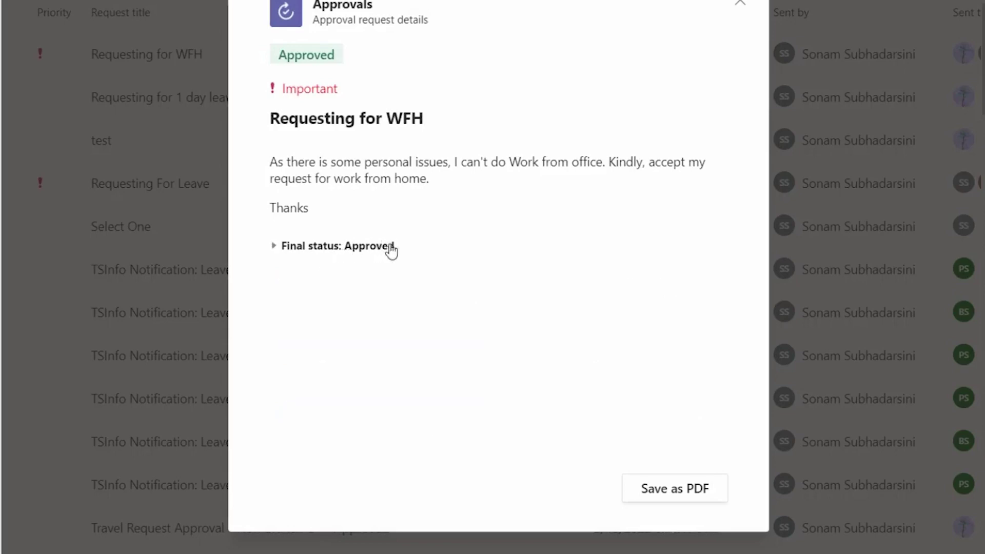
pyautogui.click(357, 249)
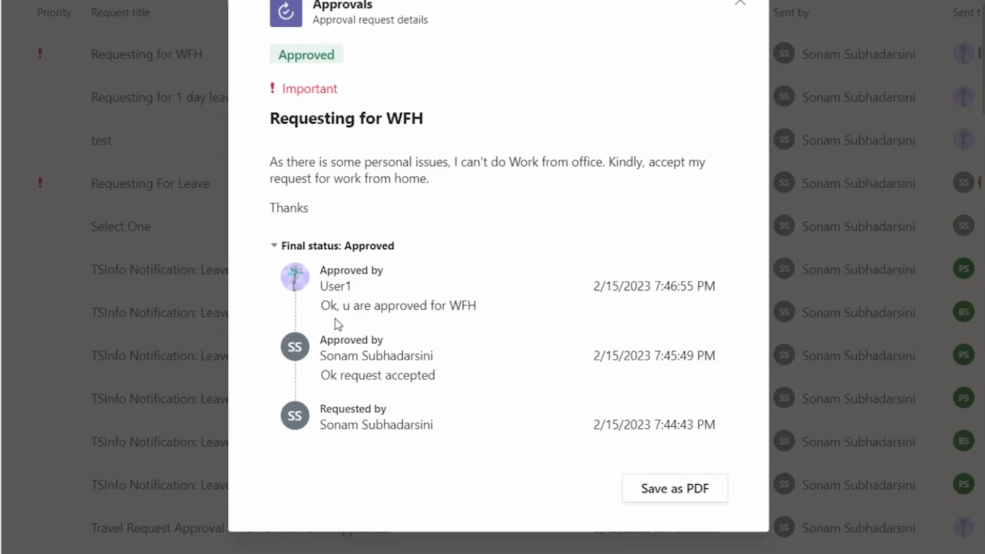
pyautogui.moveTo(327, 306); pyautogui.dragTo(482, 305)
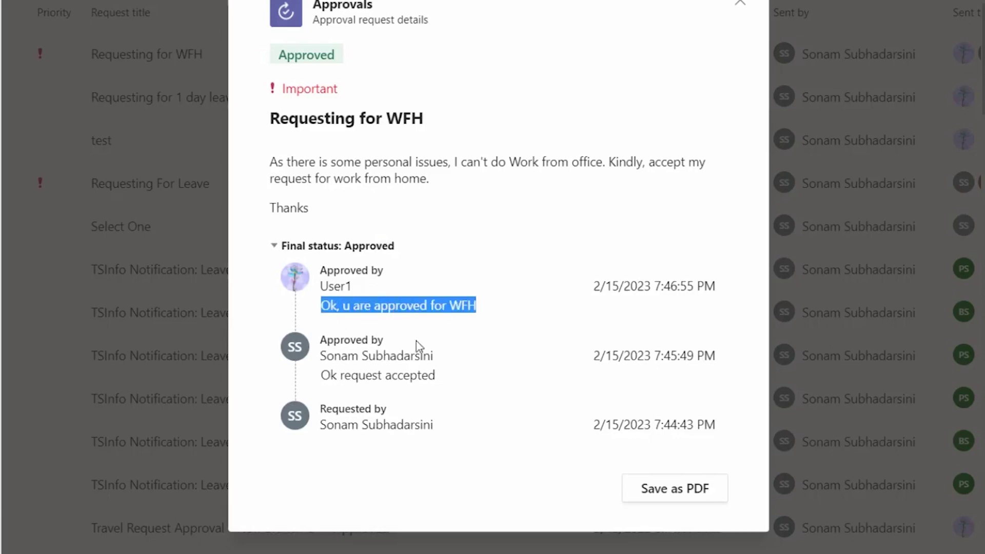
pyautogui.moveTo(385, 341); pyautogui.dragTo(318, 344)
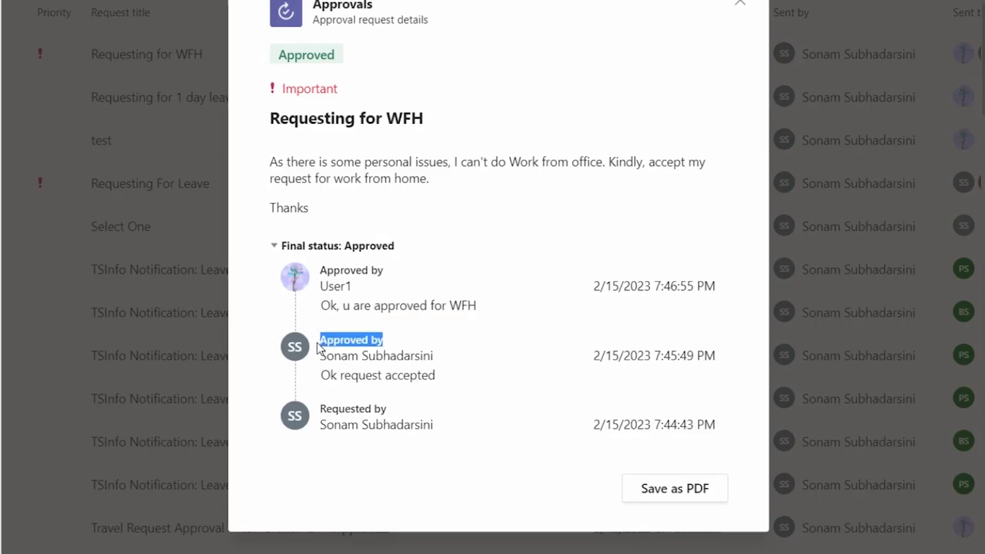
pyautogui.moveTo(446, 379); pyautogui.dragTo(317, 392)
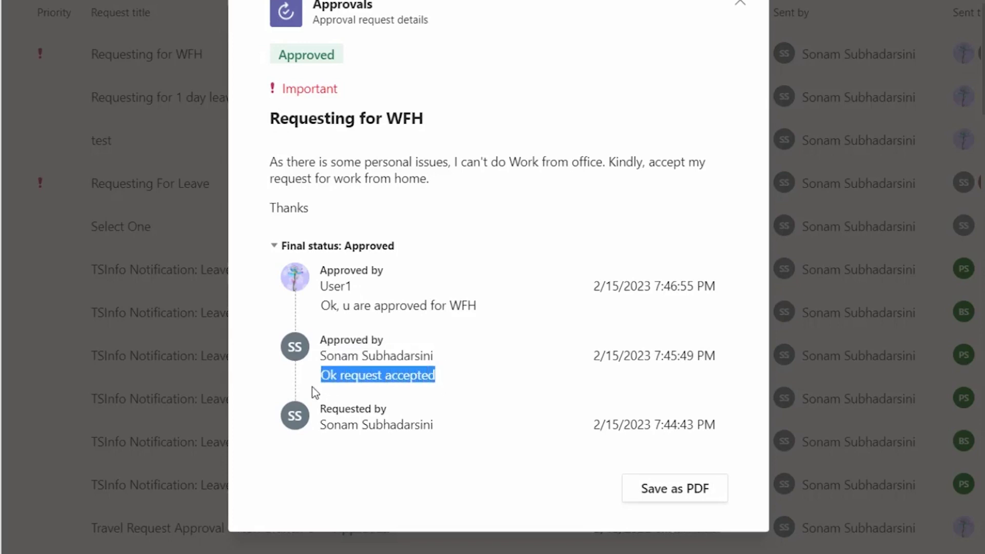
pyautogui.click(541, 412)
pyautogui.click(673, 500)
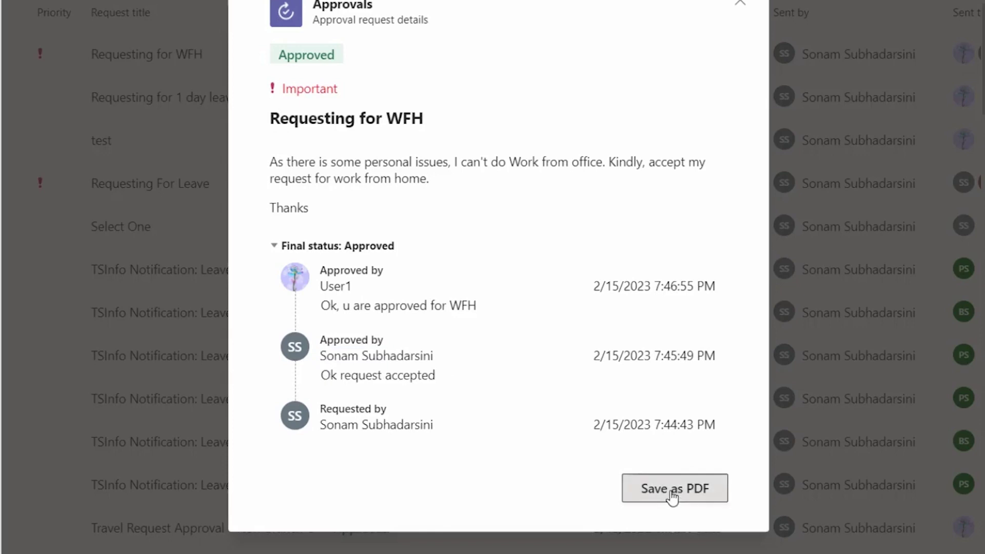